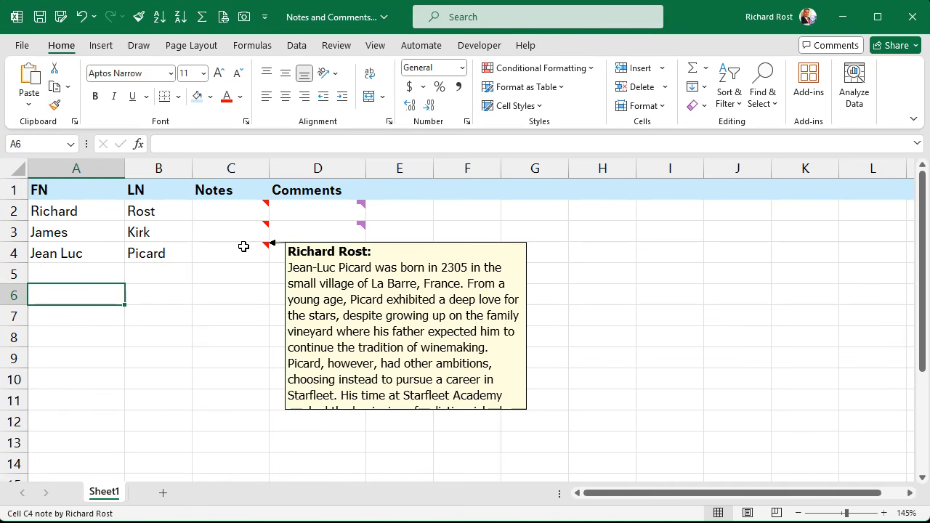
Step: Preview the existing notes in column C and the threaded comments in column D
{"action": "mouse_move", "coordinate": [338, 225]}
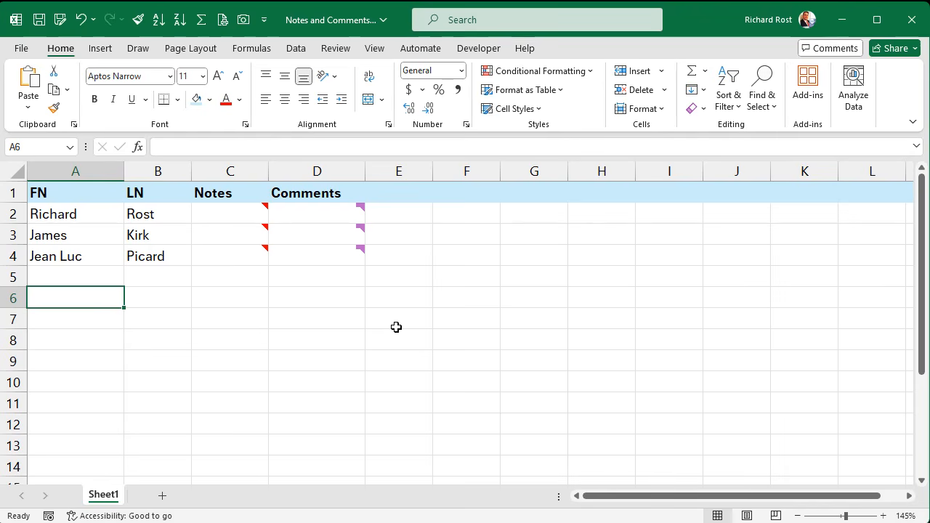
{"action": "mouse_move", "coordinate": [210, 253]}
{"action": "mouse_move", "coordinate": [322, 251]}
{"action": "mouse_move", "coordinate": [334, 233]}
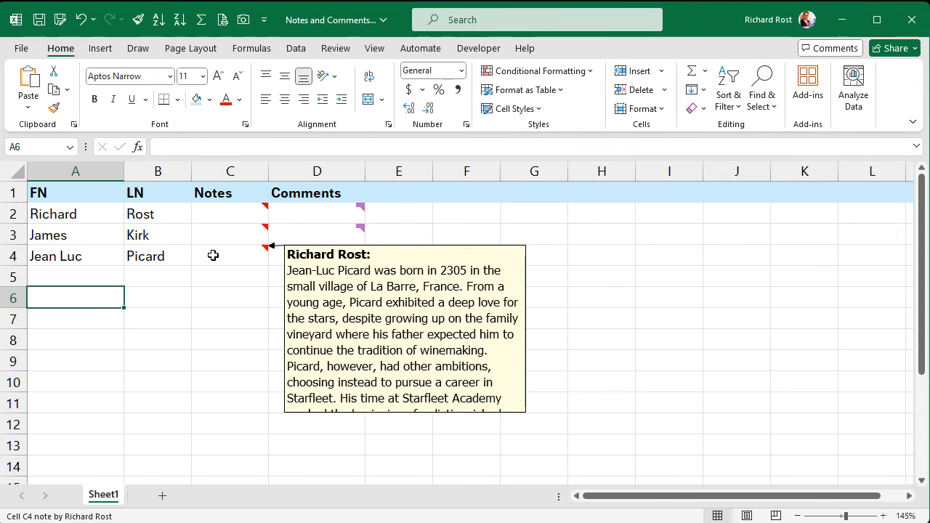
{"action": "mouse_move", "coordinate": [230, 231]}
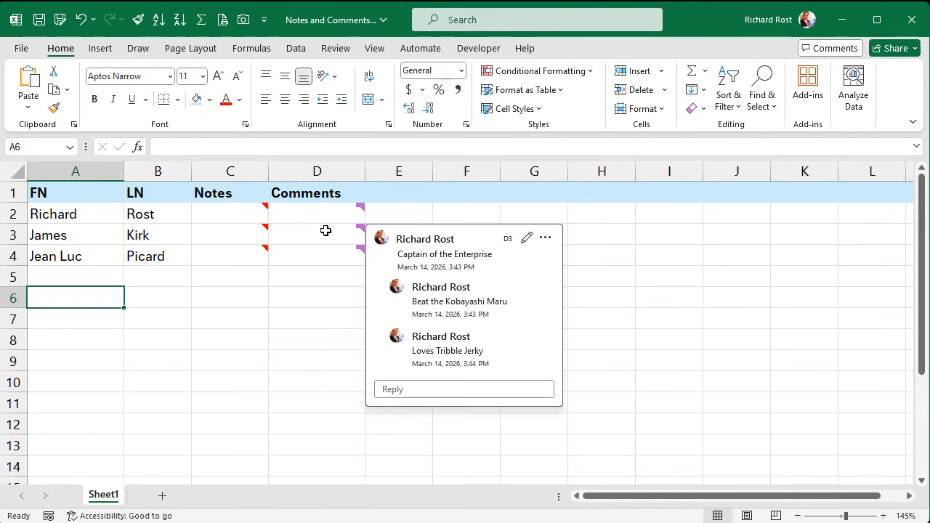
{"action": "mouse_move", "coordinate": [244, 255]}
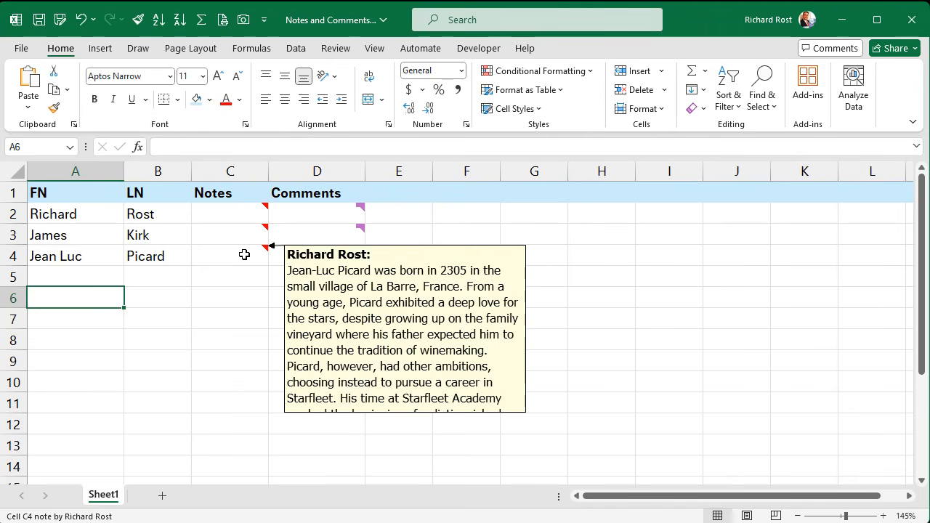
{"action": "mouse_move", "coordinate": [298, 235]}
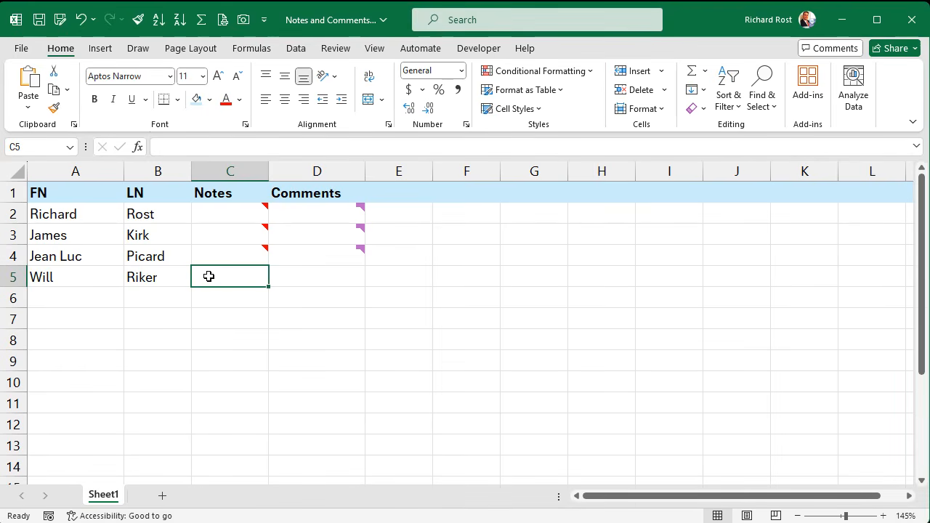
Step: Add a new note to cell C5 and clear the default author name from it
{"action": "right_click", "coordinate": [210, 277]}
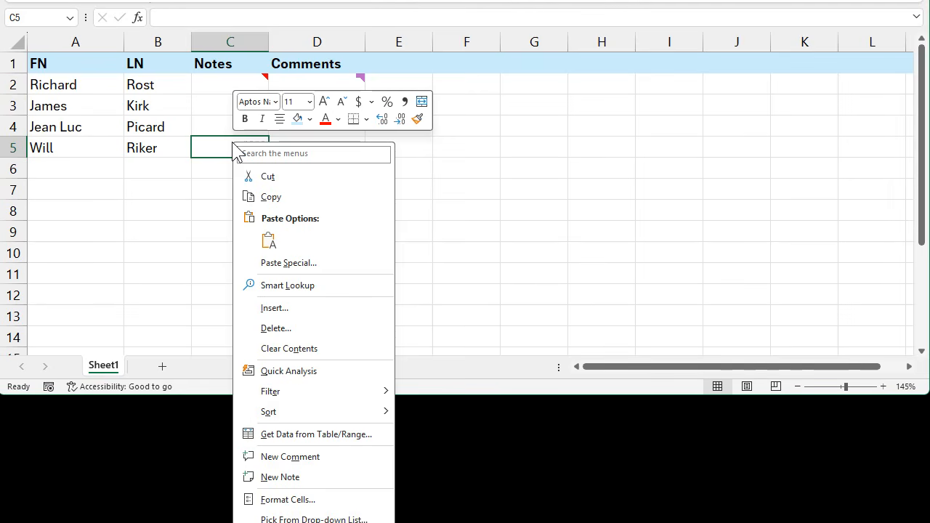
{"action": "left_click", "coordinate": [326, 480]}
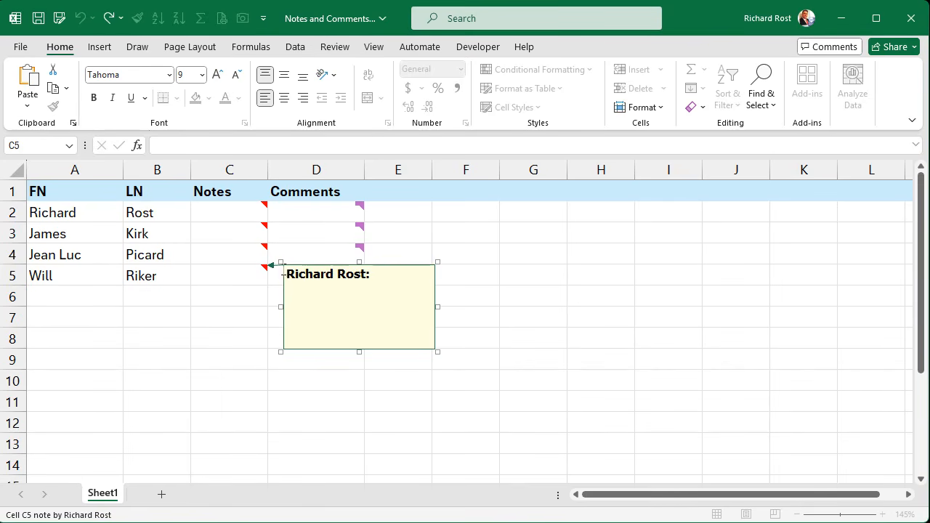
{"action": "key", "text": "ctrl+a"}
{"action": "key", "text": "Delete"}
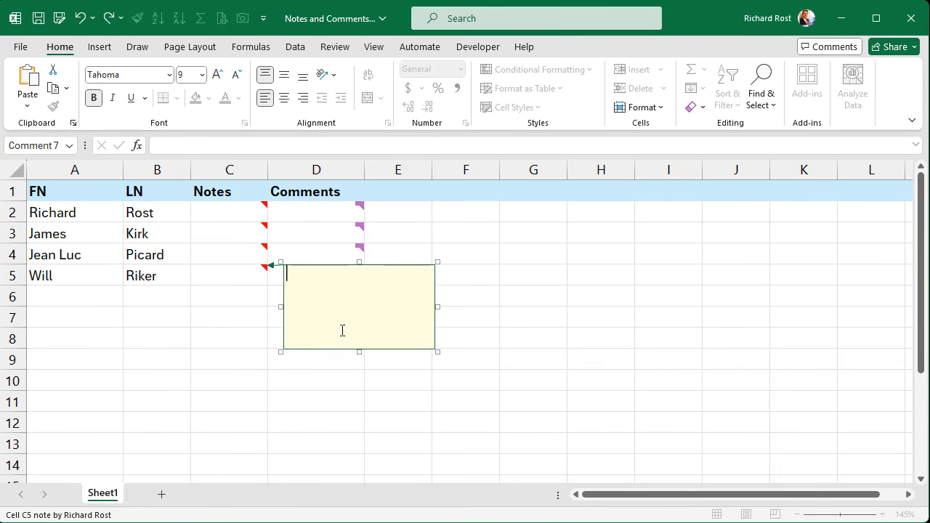
Step: Turn off bold in the C5 note, replace its text with the copied first officer biography, and preview the finished note
{"action": "type", "text": "jejejej"}
{"action": "key", "text": "ctrl+a"}
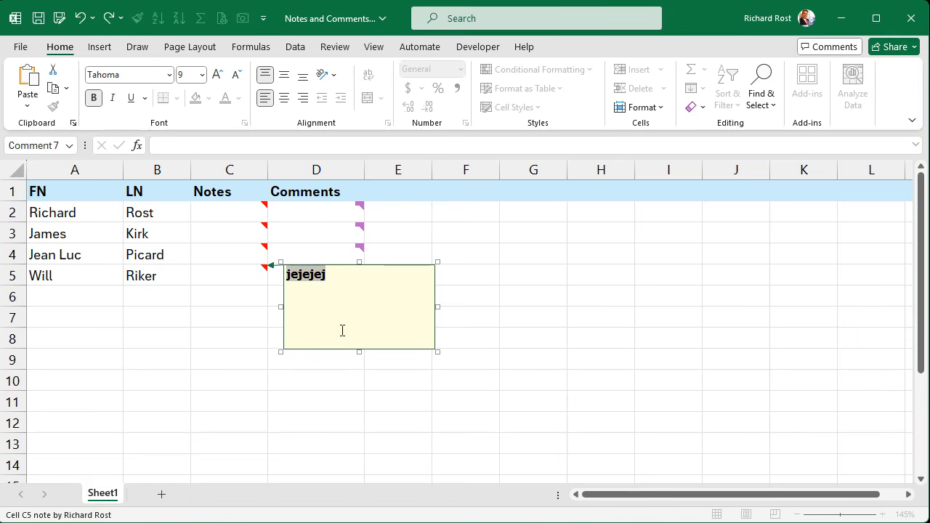
{"action": "key", "text": "ctrl+b"}
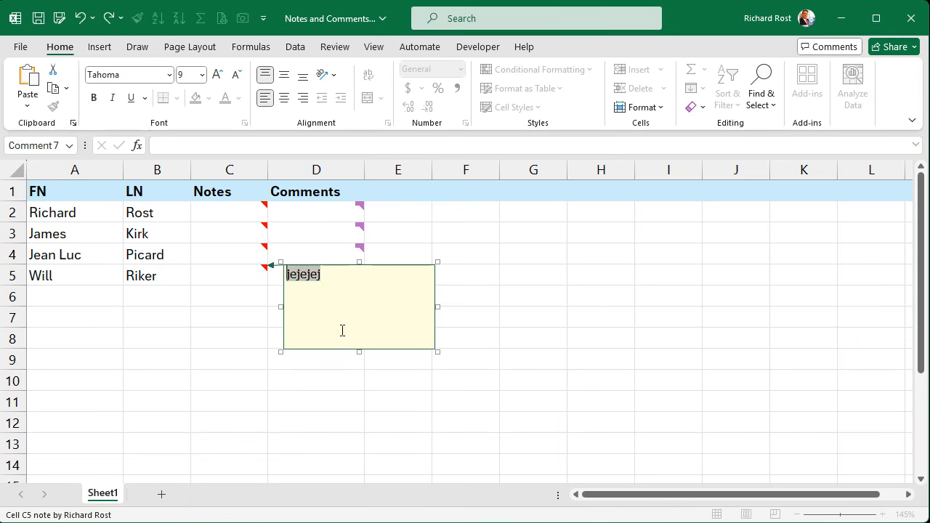
{"action": "key", "text": "ctrl+v"}
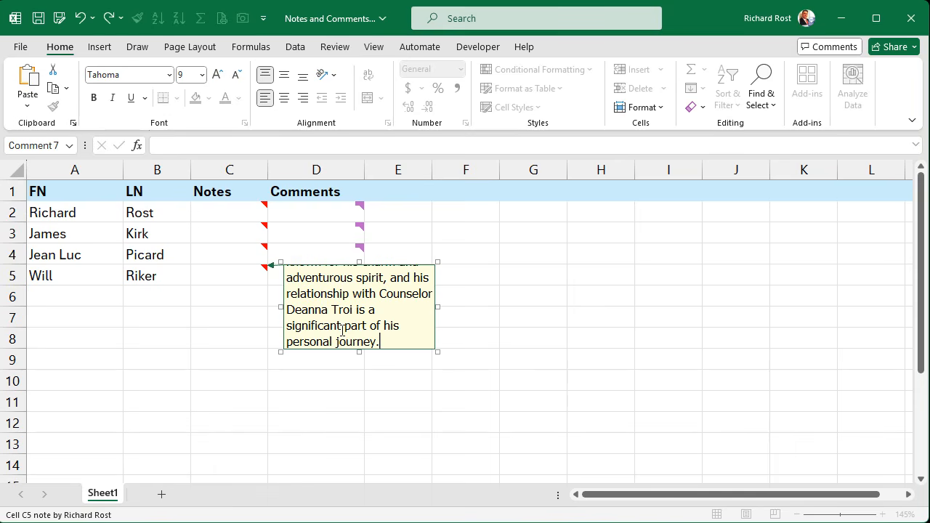
{"action": "left_click", "coordinate": [245, 334]}
{"action": "mouse_move", "coordinate": [245, 271]}
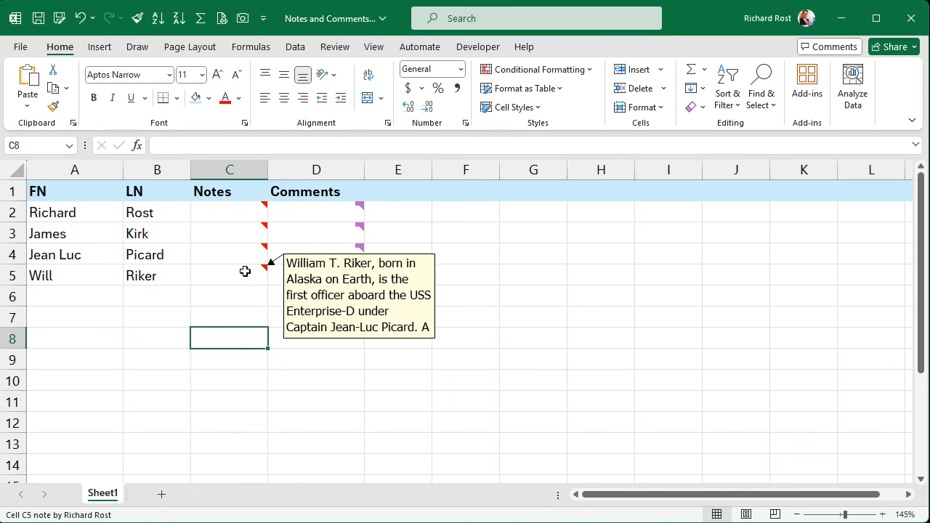
{"action": "left_click", "coordinate": [230, 319]}
Step: Post a new comment on cell D5 with two lines: "Best first officer" and "Loves trombone"
{"action": "left_click", "coordinate": [321, 272]}
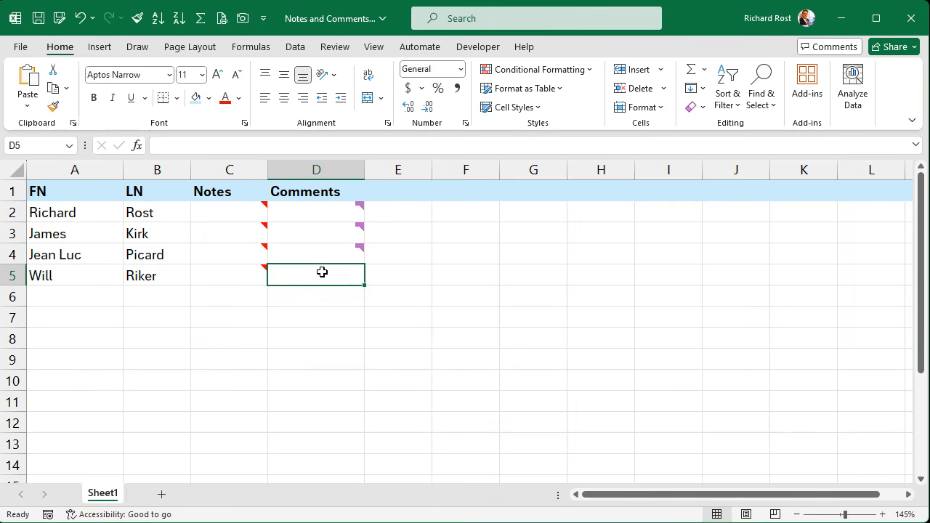
{"action": "right_click", "coordinate": [322, 272]}
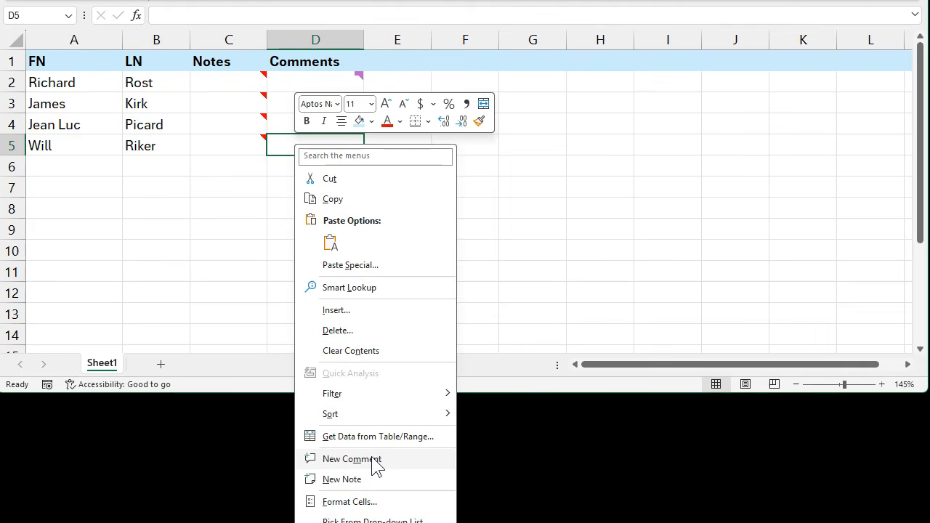
{"action": "left_click", "coordinate": [374, 522]}
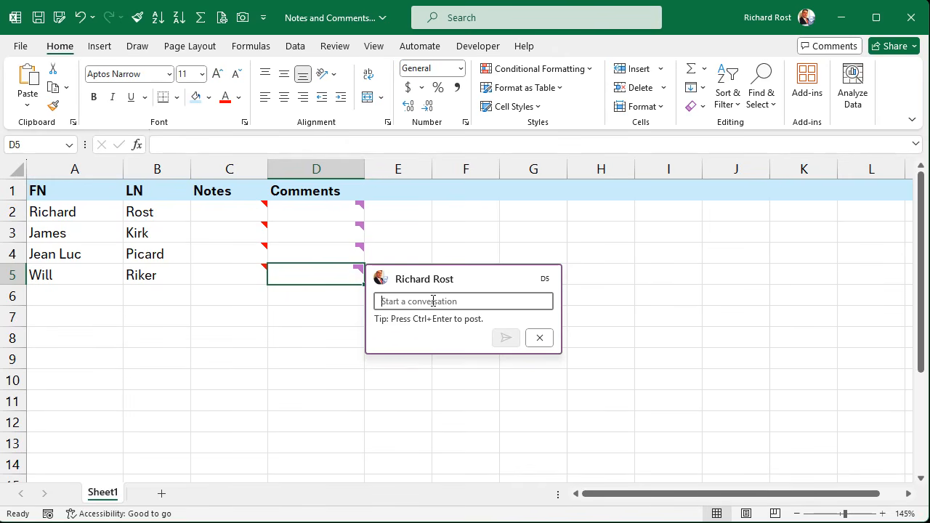
{"action": "type", "text": "Best first offic"}
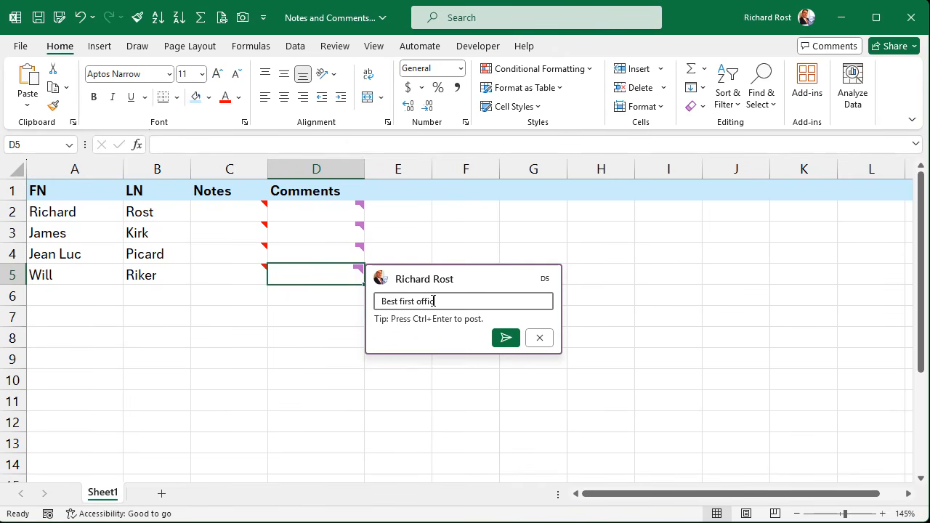
{"action": "type", "text": "er"}
{"action": "key", "text": "Return"}
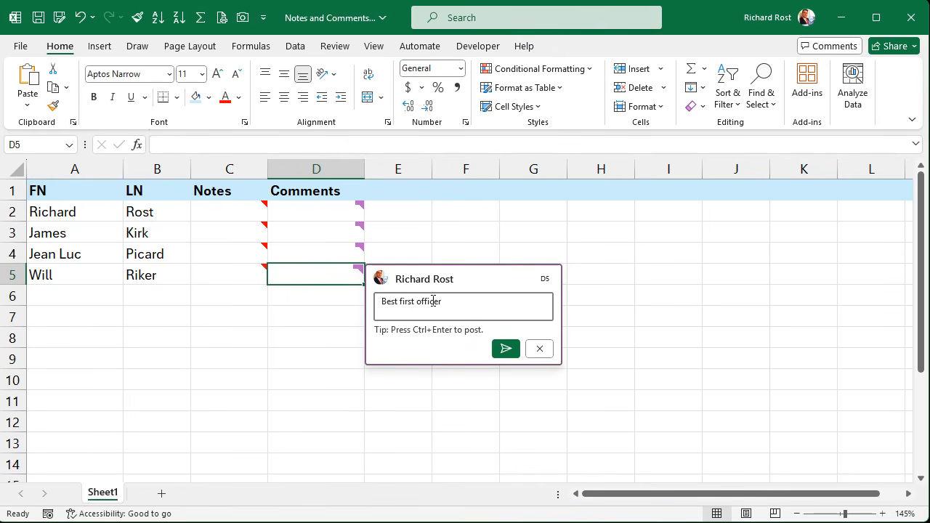
{"action": "type", "text": "Loves trombone"}
{"action": "key", "text": "ctrl+Return"}
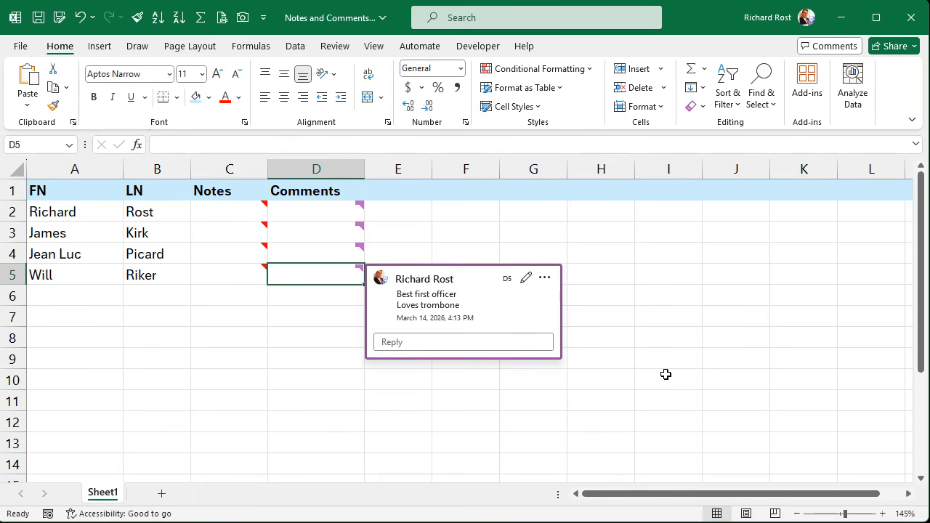
Step: Post the reply "Blah blah" to the comment thread on cell D5
{"action": "left_click", "coordinate": [422, 341]}
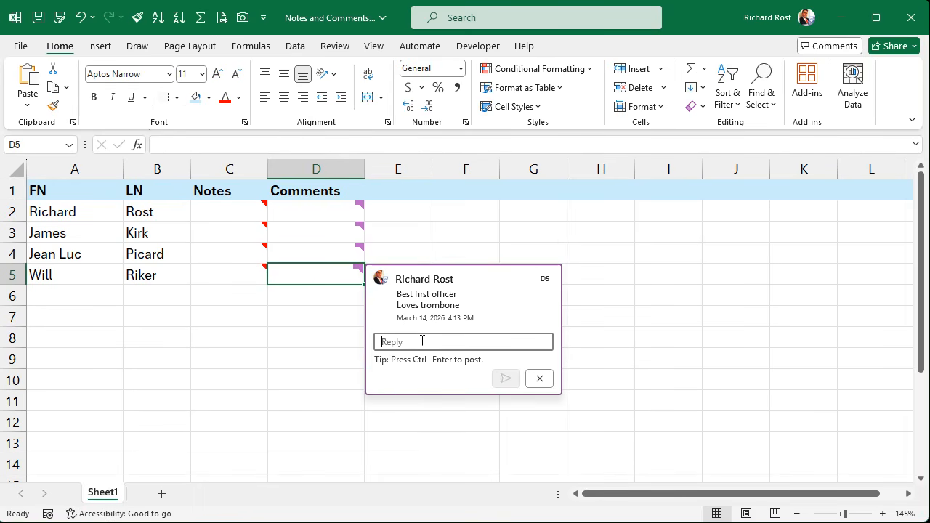
{"action": "type", "text": "blah blah"}
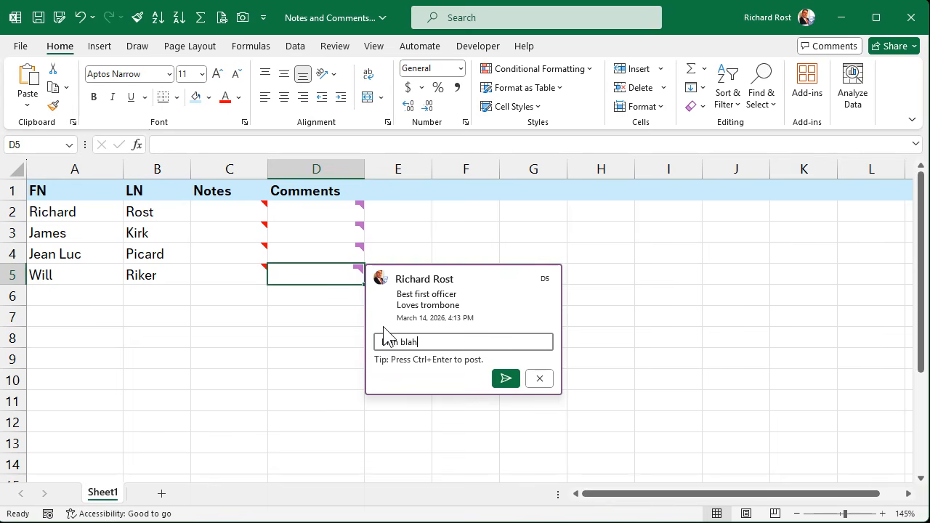
{"action": "key", "text": "ctrl+Return"}
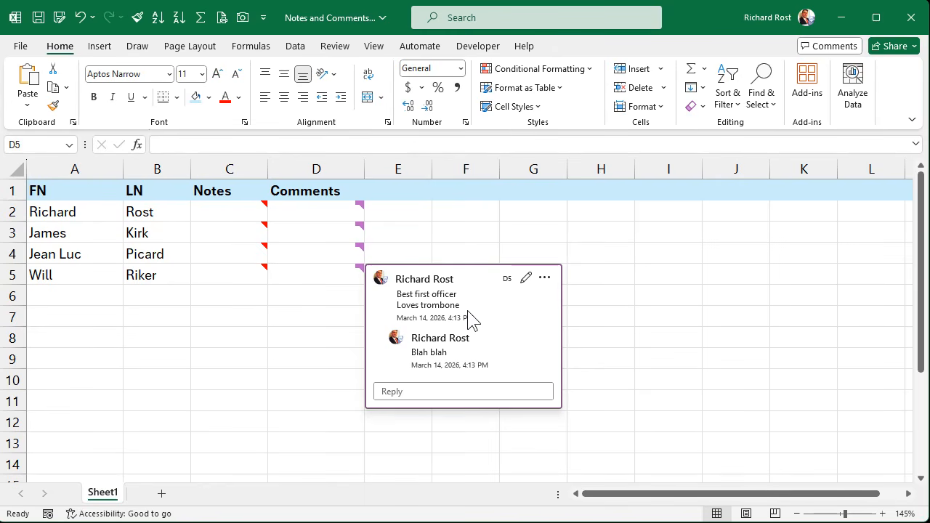
Step: Check the delete and resolve options of the D5 comment thread and preview the other notes and comments
{"action": "left_click", "coordinate": [545, 278]}
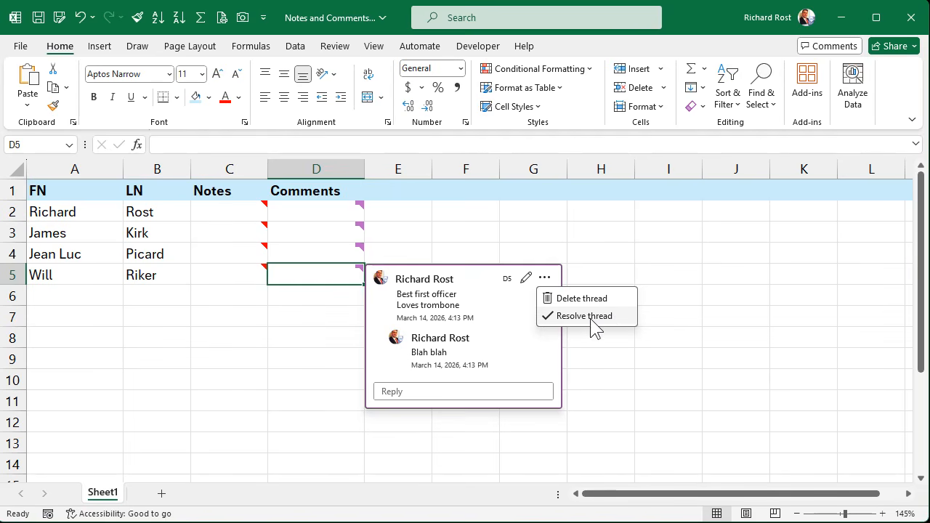
{"action": "left_click", "coordinate": [301, 319]}
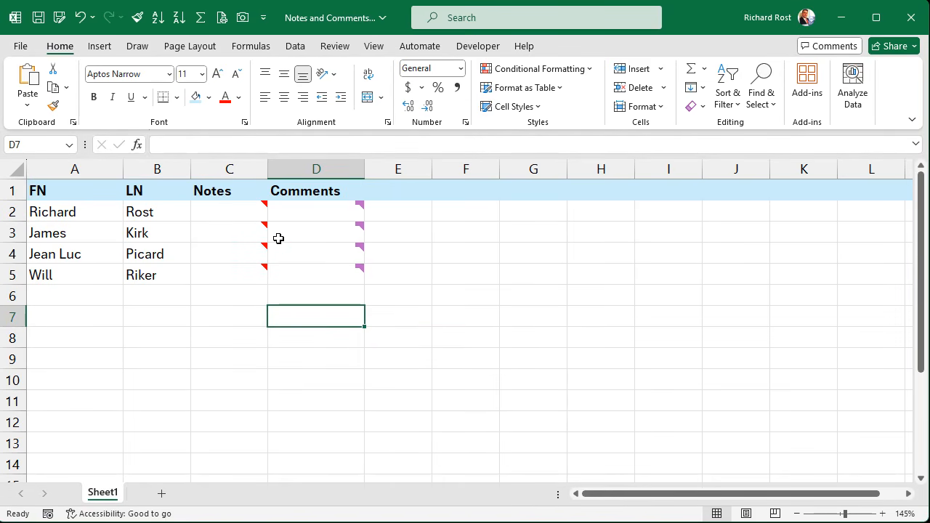
{"action": "mouse_move", "coordinate": [238, 212]}
{"action": "mouse_move", "coordinate": [278, 246]}
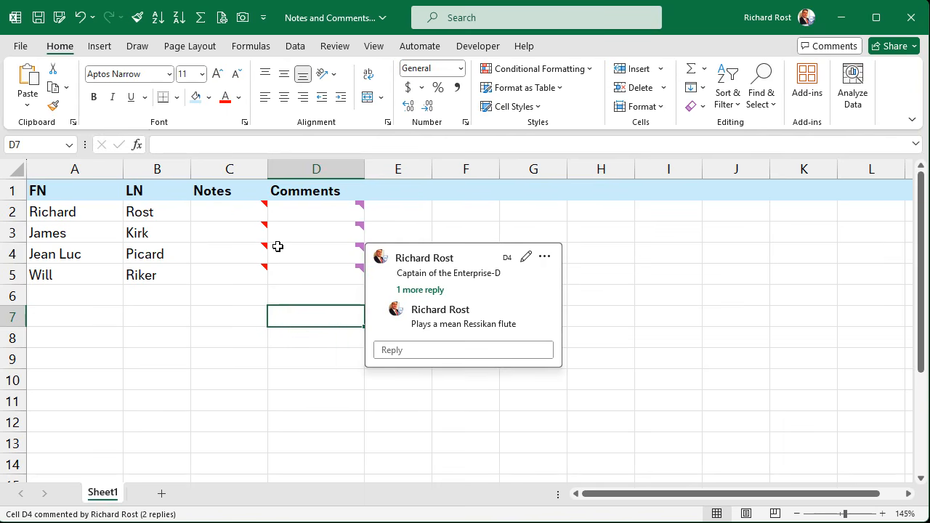
Step: Examine the note commands available for cell C2 and the comment commands available for cell D2
{"action": "left_click", "coordinate": [234, 210]}
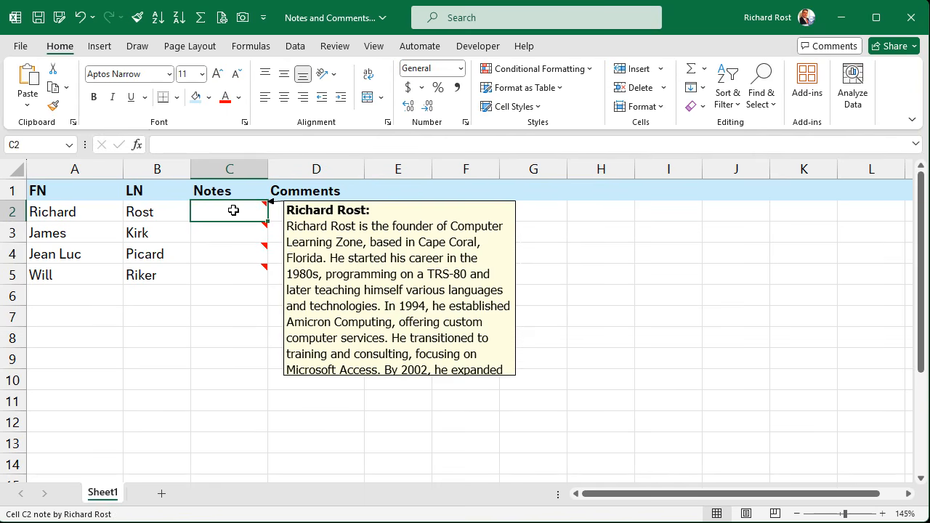
{"action": "right_click", "coordinate": [234, 211]}
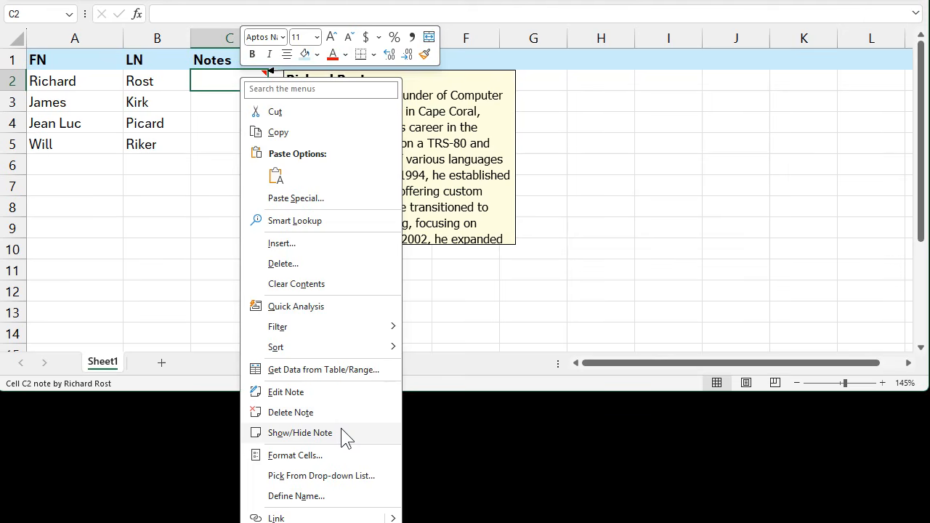
{"action": "key", "text": "Escape"}
{"action": "left_click", "coordinate": [304, 79]}
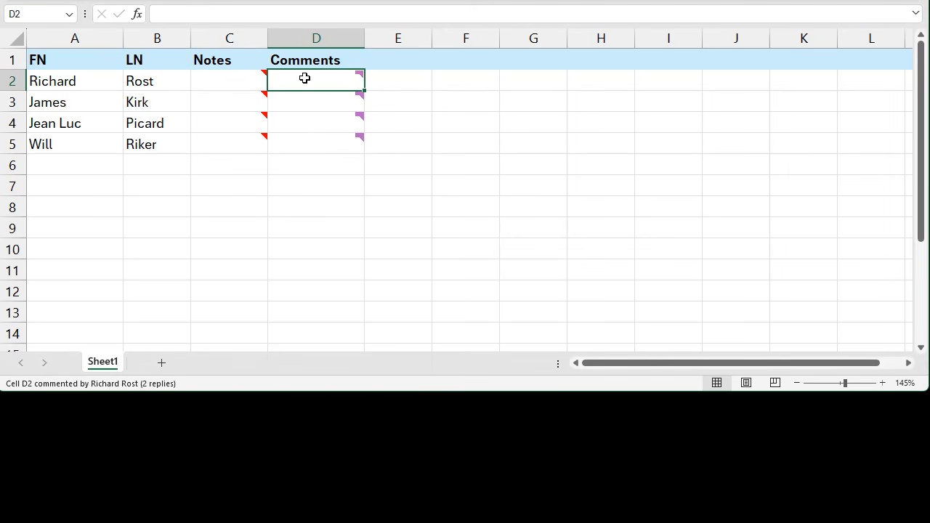
{"action": "right_click", "coordinate": [304, 78]}
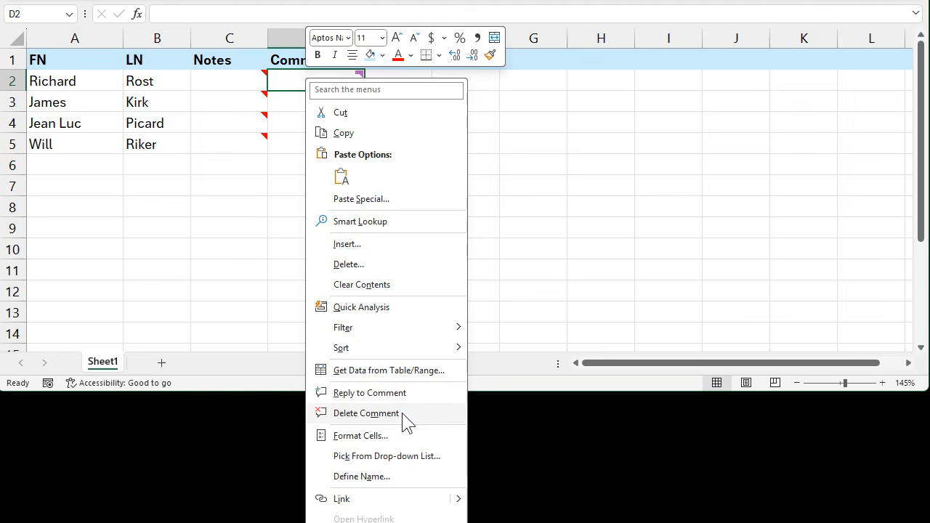
{"action": "left_click", "coordinate": [235, 165]}
{"action": "left_click", "coordinate": [235, 165]}
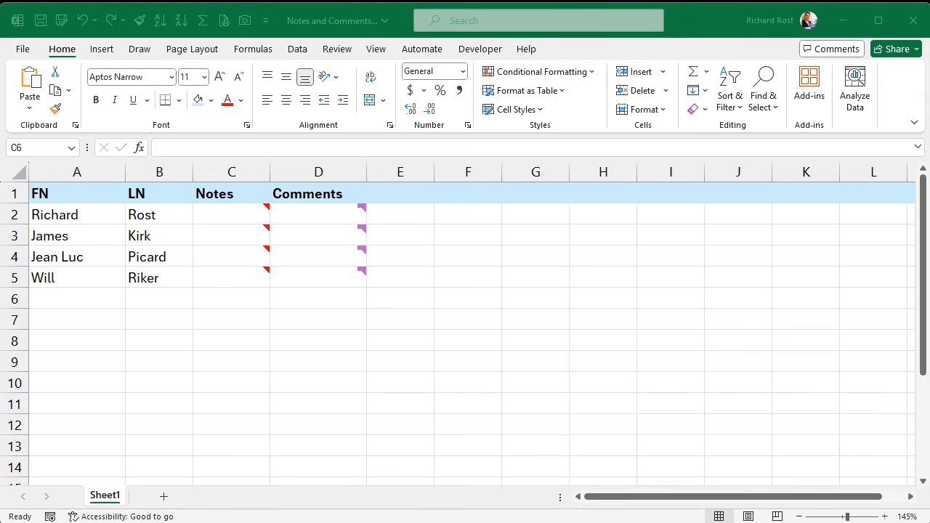
Step: From cell C6, browse backward and forward through the sheet's comments, and show the list of all comments
{"action": "left_click", "coordinate": [224, 294]}
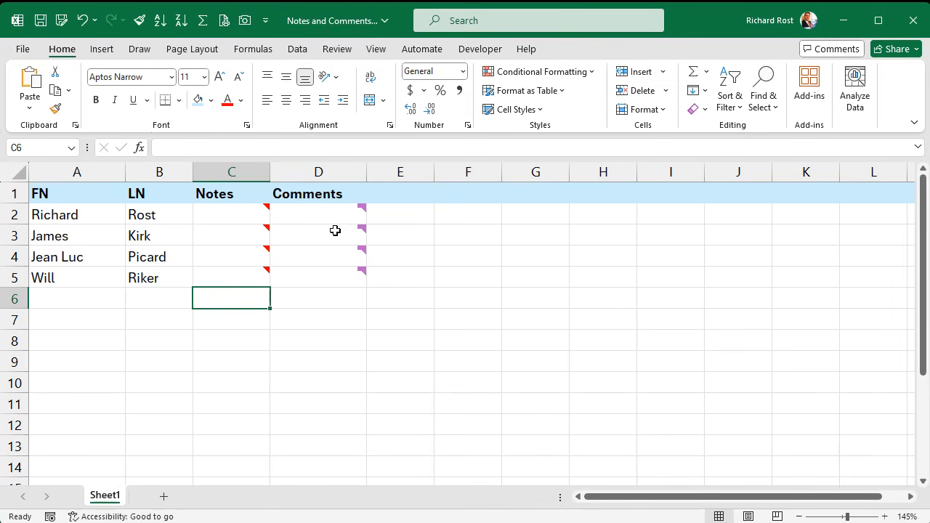
{"action": "left_click", "coordinate": [338, 49]}
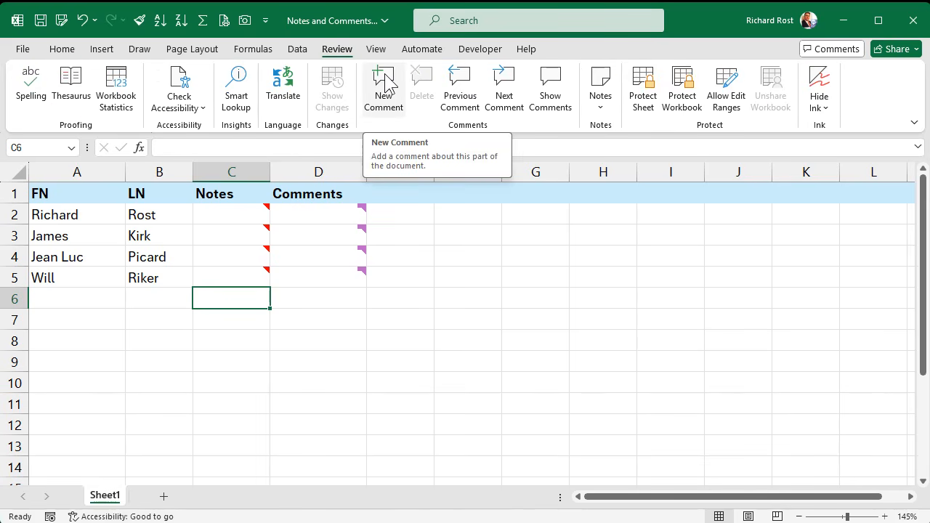
{"action": "left_click", "coordinate": [468, 84]}
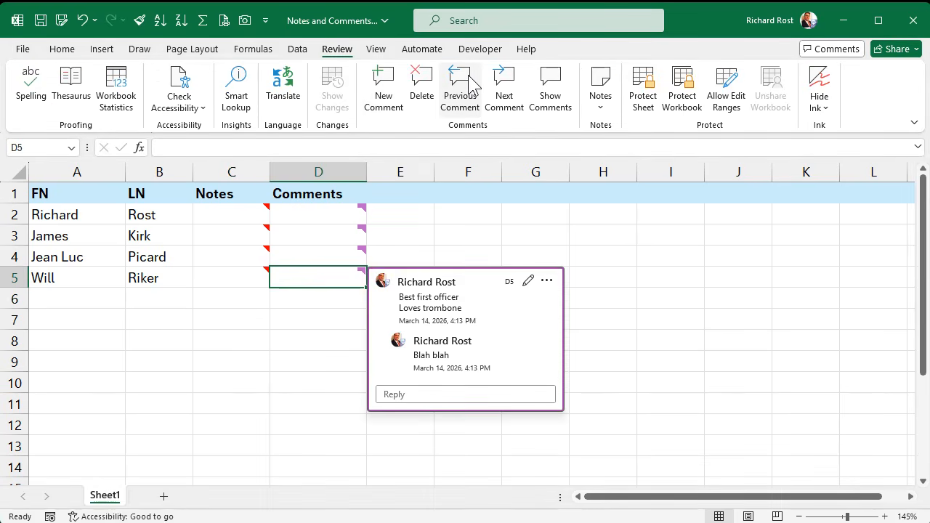
{"action": "left_click", "coordinate": [468, 84]}
{"action": "left_click", "coordinate": [465, 86]}
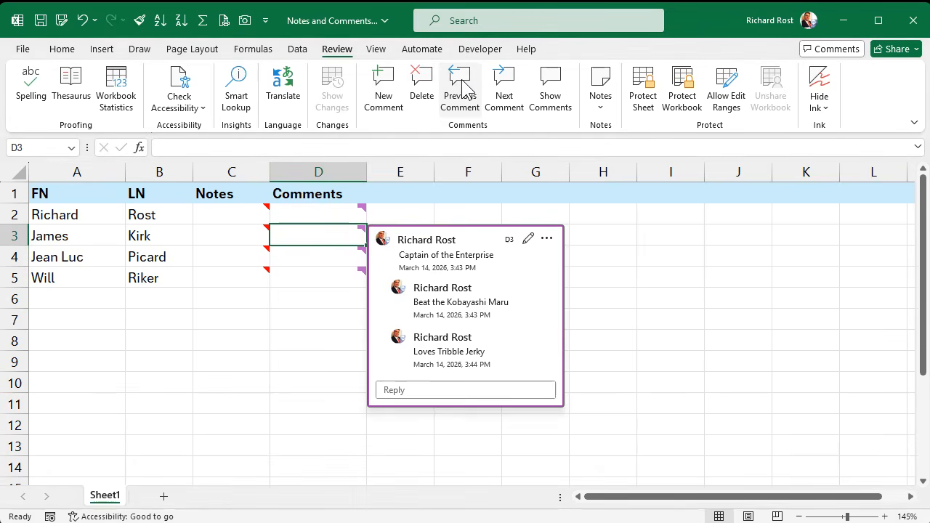
{"action": "left_click", "coordinate": [462, 87]}
{"action": "left_click", "coordinate": [502, 93]}
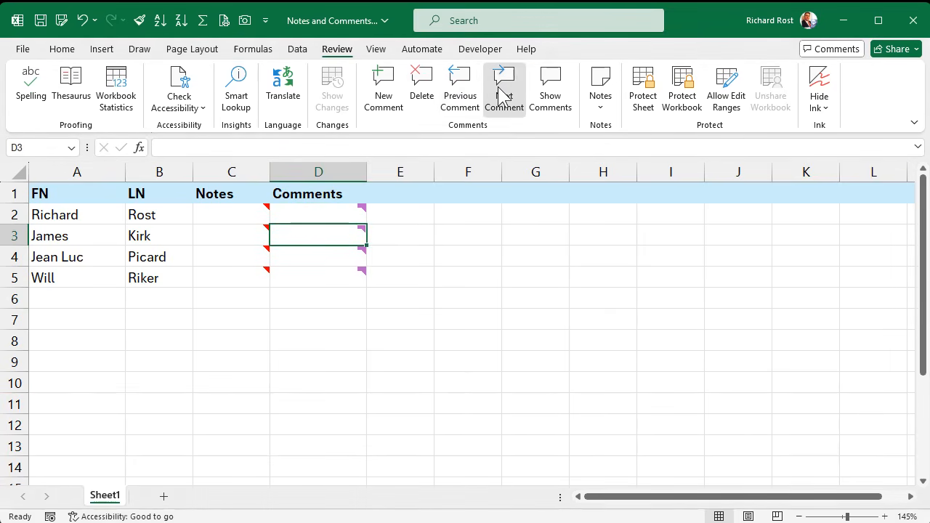
{"action": "left_click", "coordinate": [504, 92]}
{"action": "left_click", "coordinate": [546, 100]}
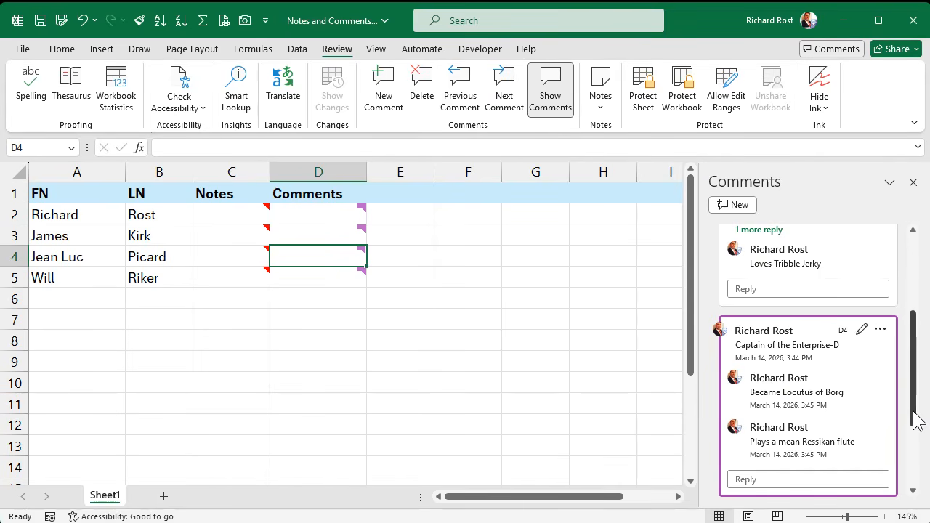
Step: Resolve the comment thread on cell D2 and reopen it
{"action": "left_click_drag", "start_coordinate": [914, 399], "coordinate": [820, 254]}
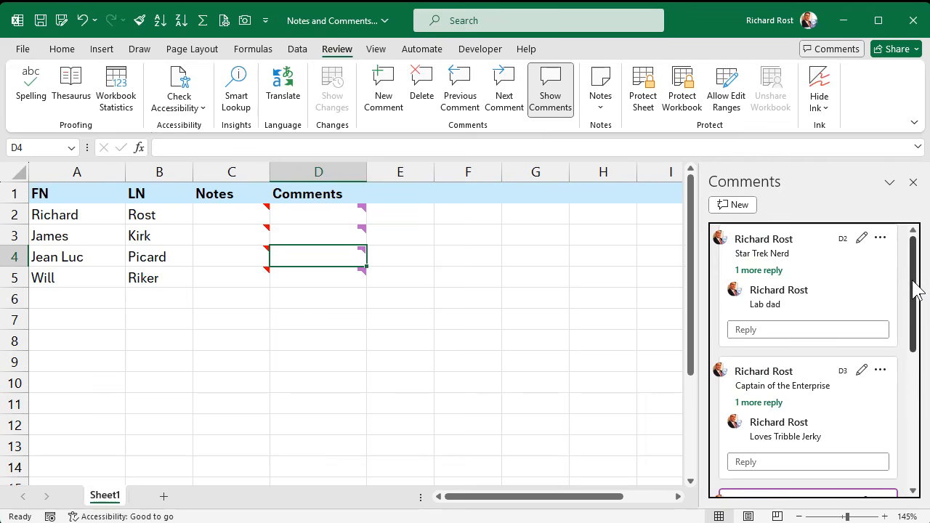
{"action": "mouse_move", "coordinate": [913, 286]}
{"action": "left_mouse_down"}
{"action": "mouse_move", "coordinate": [917, 430]}
{"action": "mouse_move", "coordinate": [927, 280]}
{"action": "left_mouse_up"}
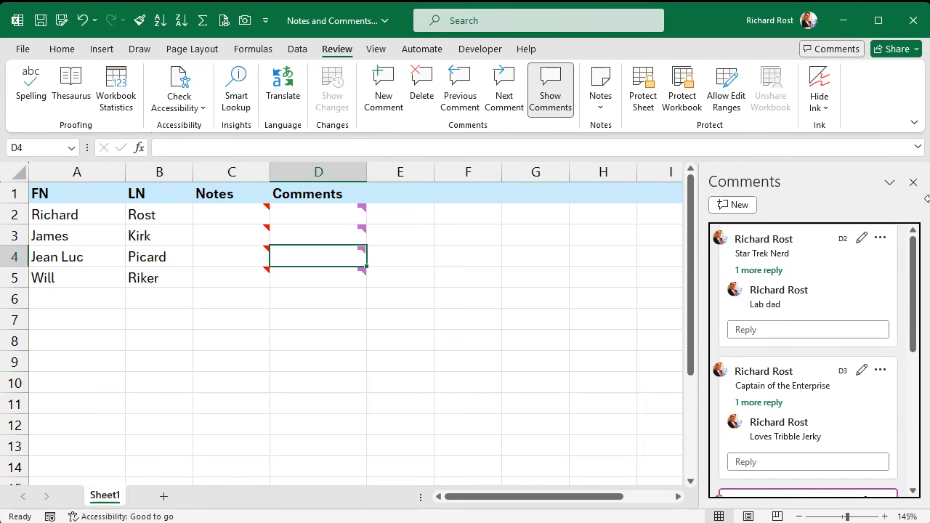
{"action": "left_click", "coordinate": [320, 212]}
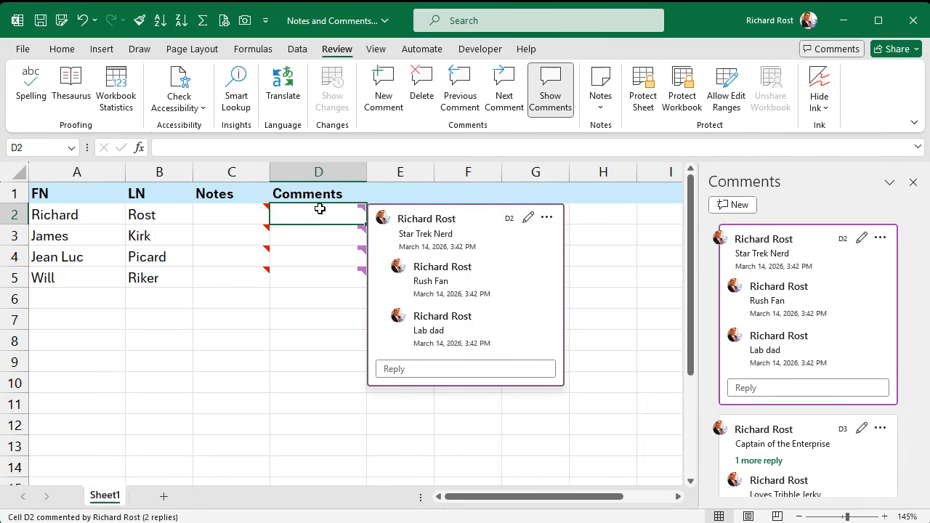
{"action": "left_click", "coordinate": [546, 217]}
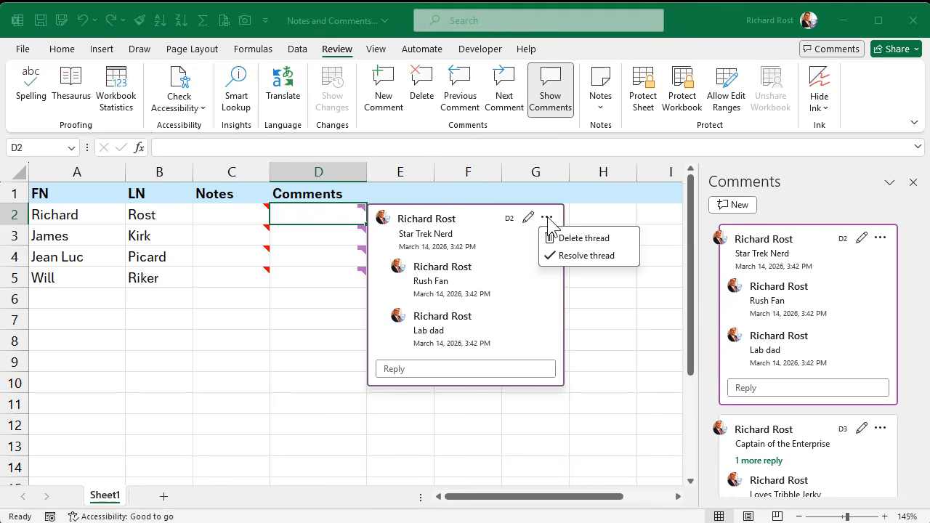
{"action": "left_click", "coordinate": [577, 255]}
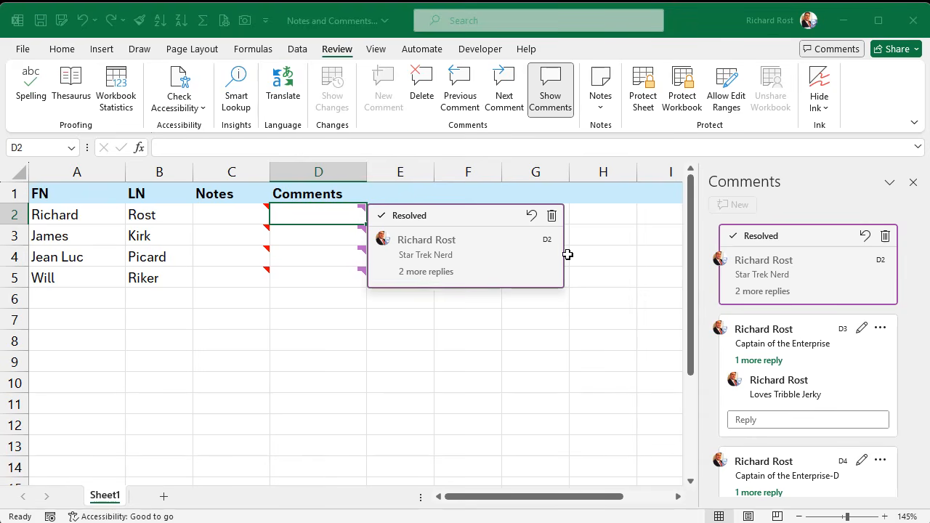
{"action": "left_click", "coordinate": [531, 217]}
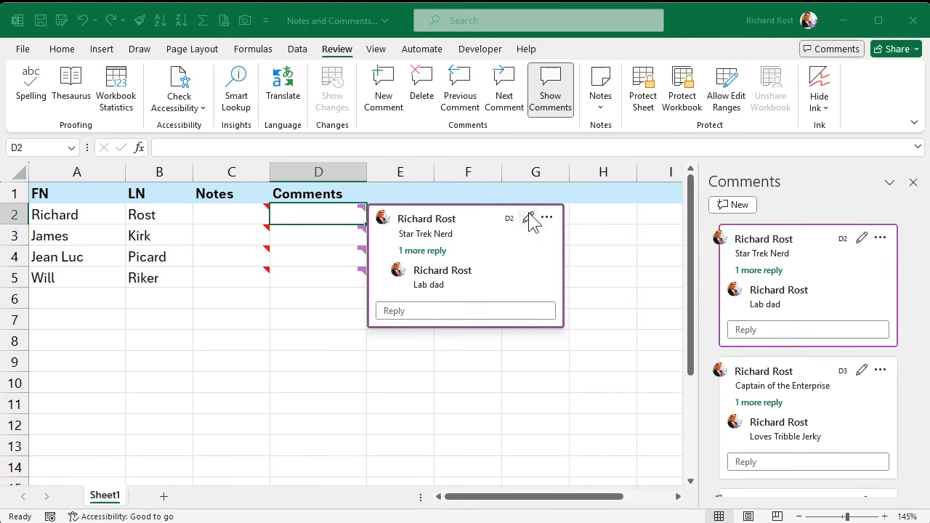
Step: Close the comments list and browse backward and forward through the sheet's notes
{"action": "left_click", "coordinate": [288, 330]}
{"action": "left_click", "coordinate": [913, 182]}
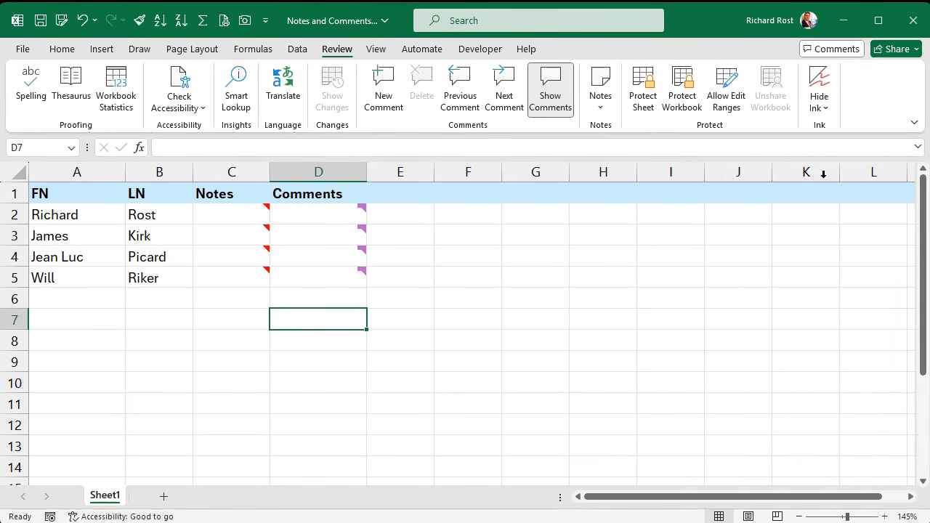
{"action": "left_click", "coordinate": [600, 114]}
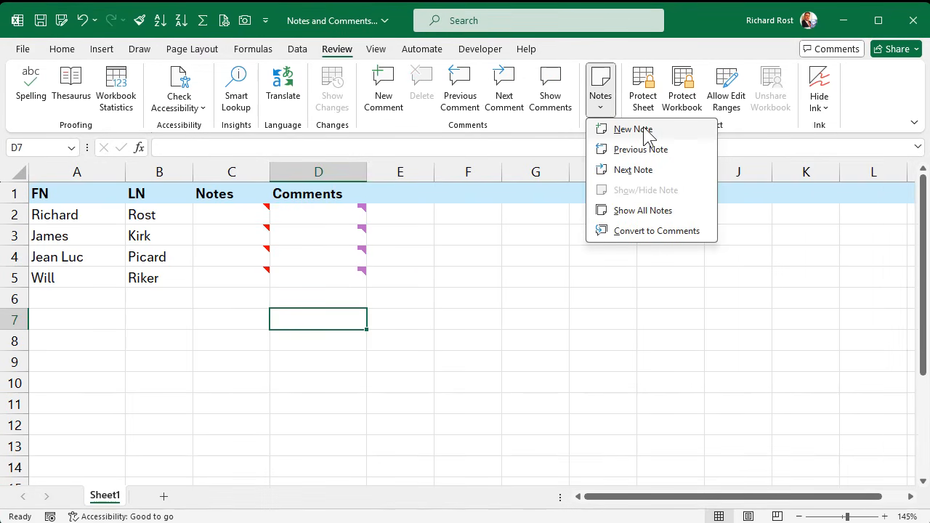
{"action": "left_click", "coordinate": [646, 150]}
{"action": "left_click", "coordinate": [604, 108]}
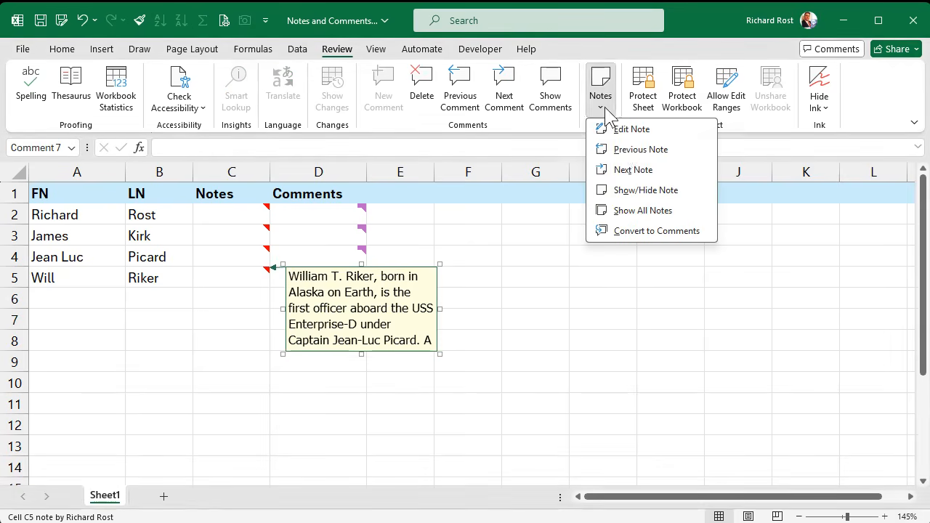
{"action": "left_click", "coordinate": [634, 170]}
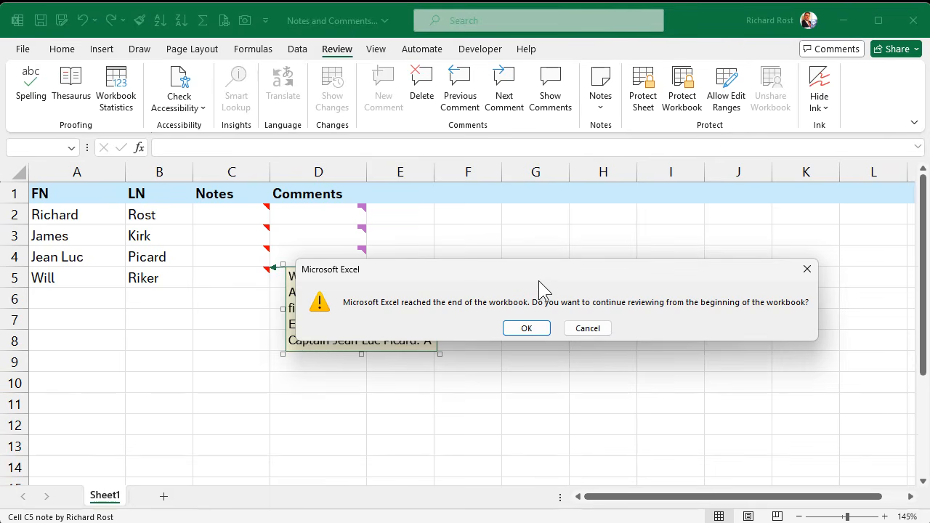
{"action": "left_click", "coordinate": [531, 331]}
{"action": "left_click", "coordinate": [550, 275]}
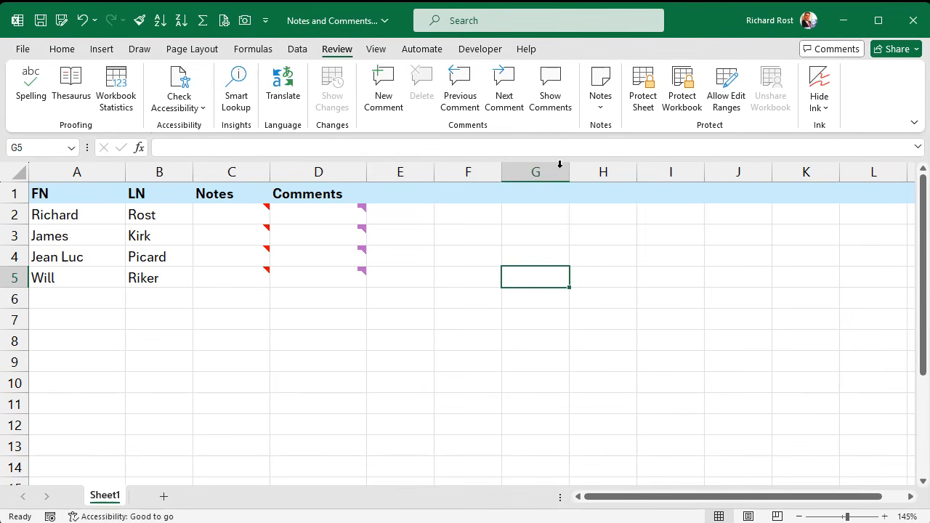
Step: Show all notes on the sheet, and move and widen the C5 note so it sits just beyond the Comments column
{"action": "left_click", "coordinate": [600, 101]}
{"action": "left_click", "coordinate": [629, 211]}
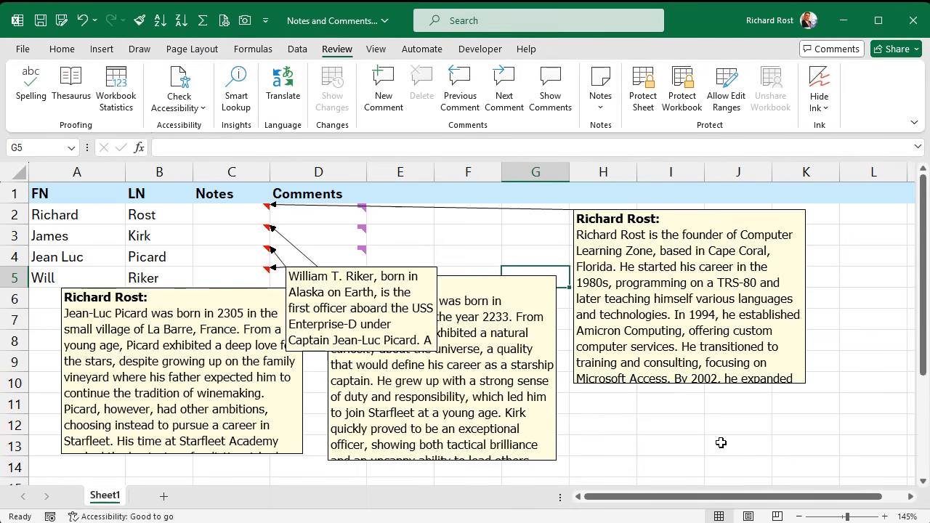
{"action": "left_click", "coordinate": [308, 310]}
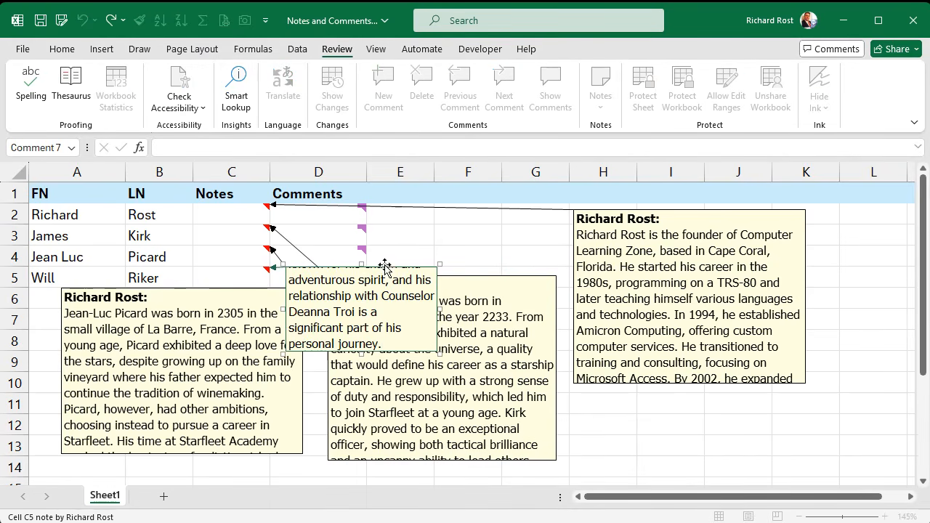
{"action": "left_click_drag", "start_coordinate": [382, 266], "coordinate": [473, 212]}
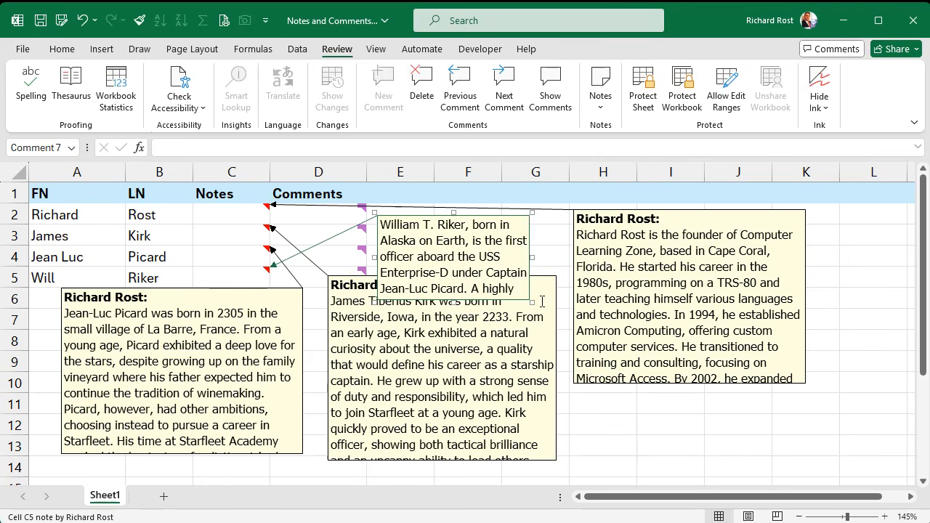
{"action": "left_click_drag", "start_coordinate": [533, 301], "coordinate": [566, 285]}
Step: Lower the upper edge of the C3 note so it no longer overlaps the C5 note
{"action": "left_click", "coordinate": [475, 327]}
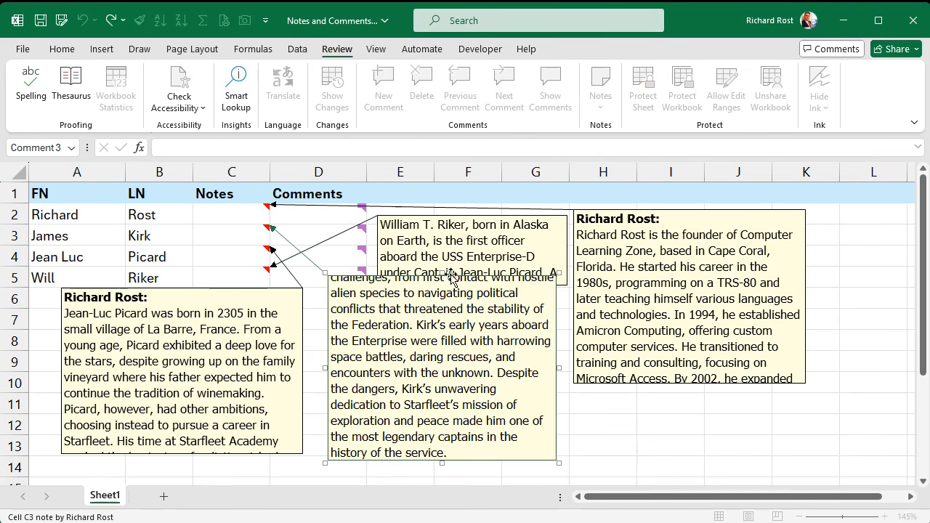
{"action": "left_click_drag", "start_coordinate": [445, 275], "coordinate": [444, 295]}
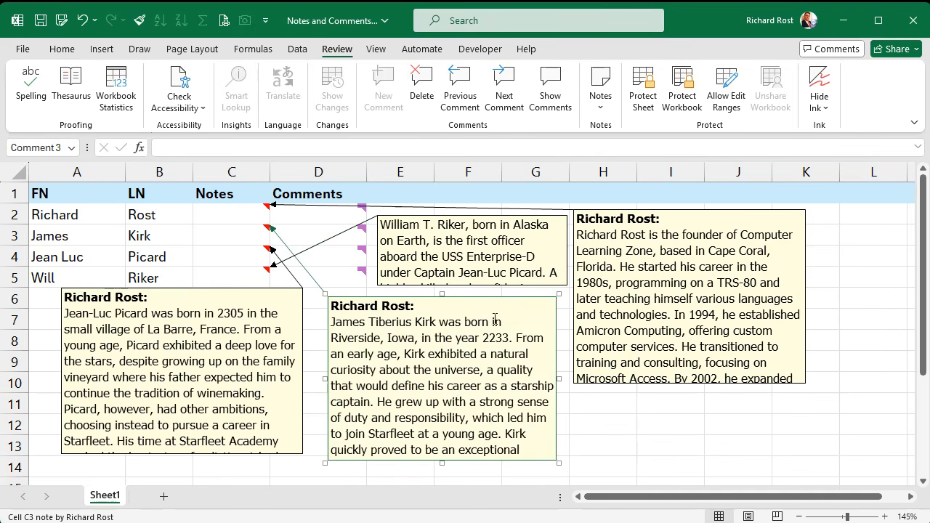
{"action": "left_click", "coordinate": [711, 441]}
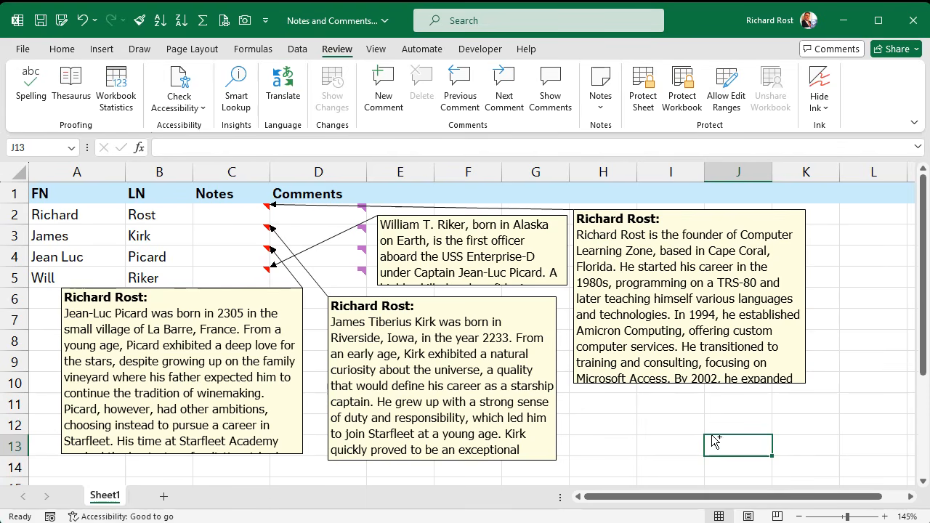
Step: Hide all of the displayed notes on the sheet
{"action": "left_click", "coordinate": [676, 403]}
{"action": "left_click", "coordinate": [600, 91]}
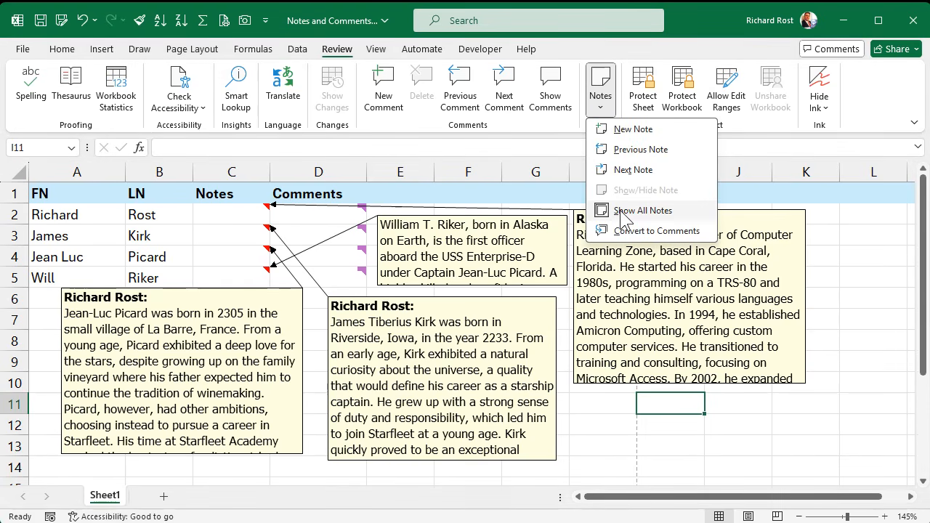
{"action": "left_click", "coordinate": [622, 212]}
{"action": "left_click", "coordinate": [373, 274]}
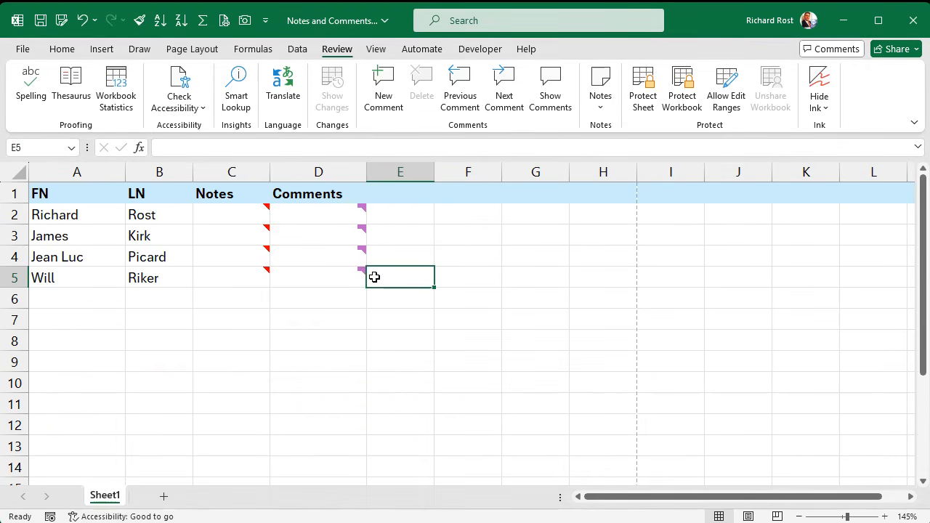
Step: From cell C2, start converting all notes to comments and cancel the conversion
{"action": "left_click", "coordinate": [224, 314]}
{"action": "key", "text": "Up"}
{"action": "key", "text": "Up"}
{"action": "key", "text": "Up"}
{"action": "key", "text": "Up"}
{"action": "key", "text": "Up"}
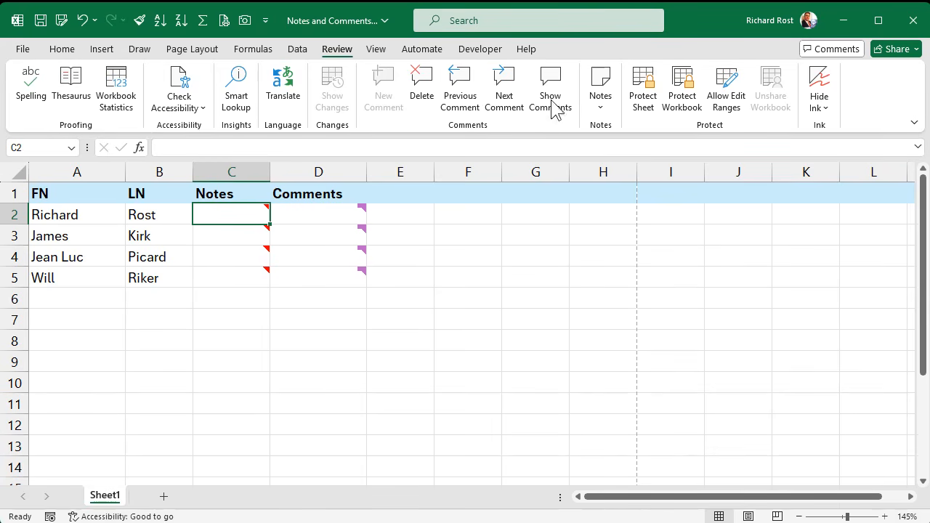
{"action": "left_click", "coordinate": [600, 101]}
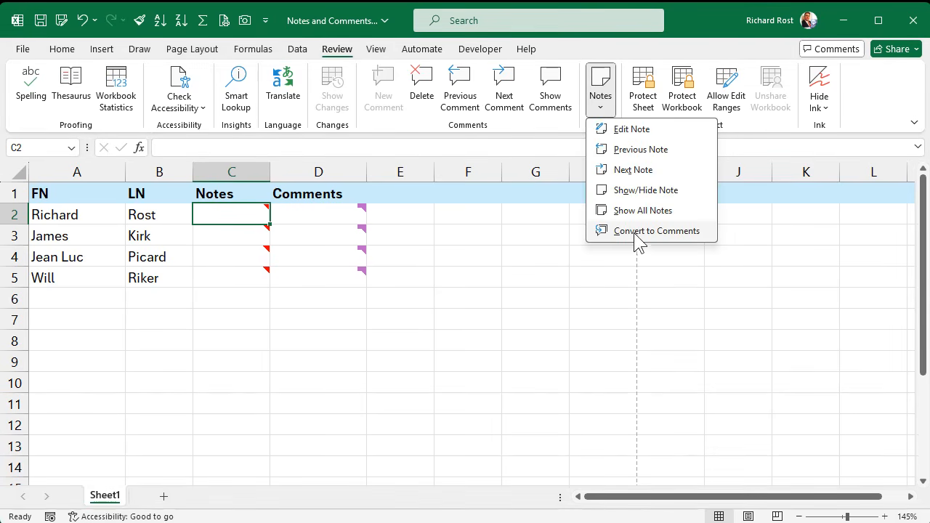
{"action": "left_click", "coordinate": [635, 232]}
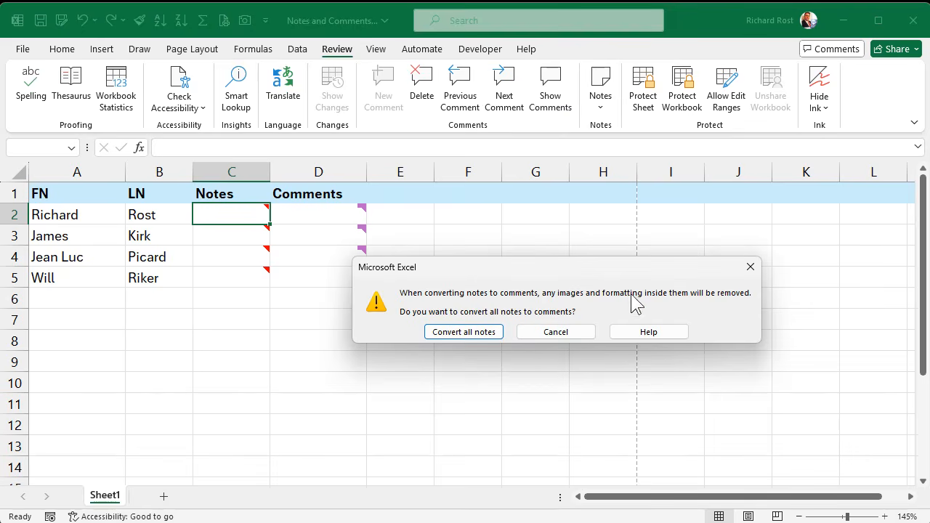
{"action": "left_click", "coordinate": [570, 335]}
{"action": "left_click", "coordinate": [232, 336]}
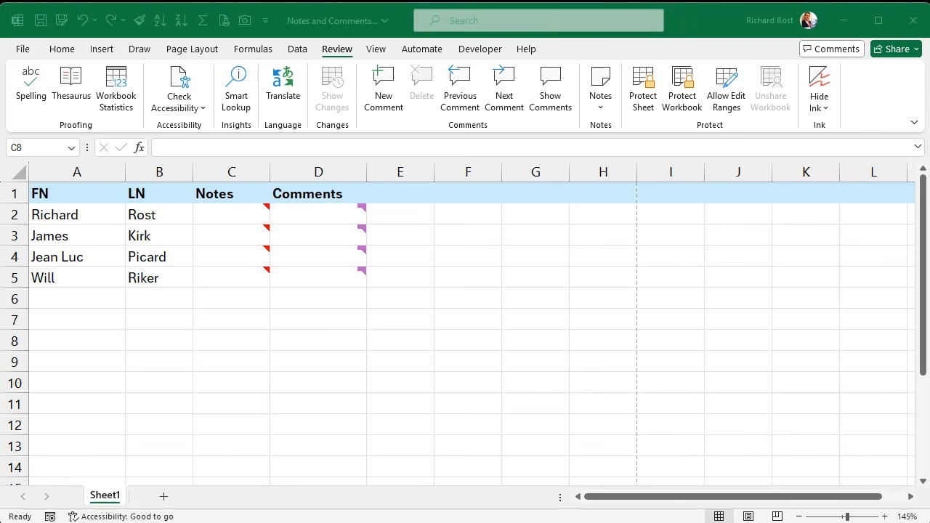
Step: Preview the note on cell C2 and the comment thread on cell D2 to compare them
{"action": "left_click", "coordinate": [232, 210]}
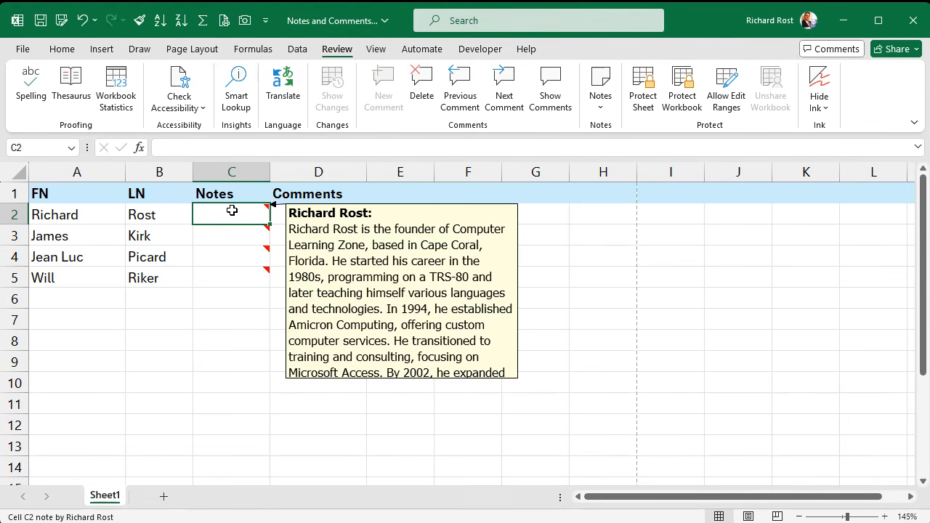
{"action": "left_click", "coordinate": [228, 317]}
{"action": "mouse_move", "coordinate": [322, 212]}
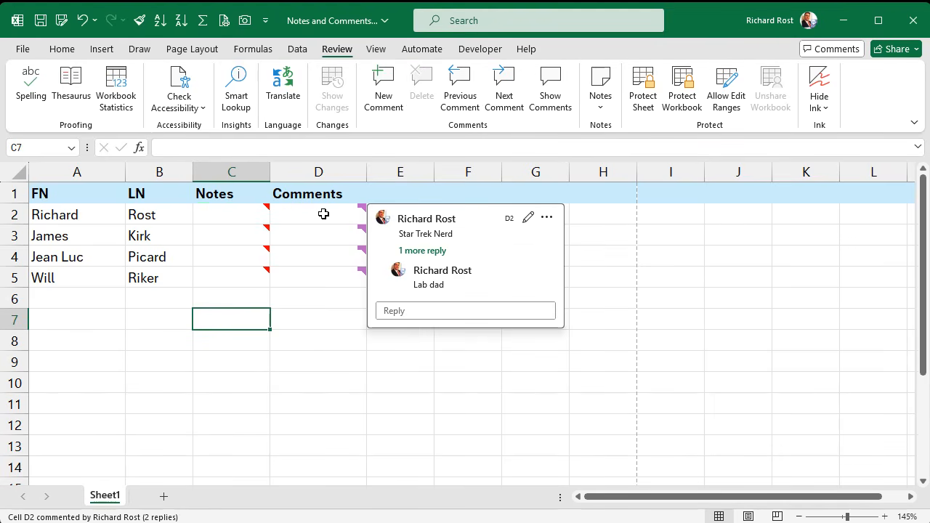
{"action": "left_click", "coordinate": [204, 260]}
{"action": "left_click", "coordinate": [207, 304]}
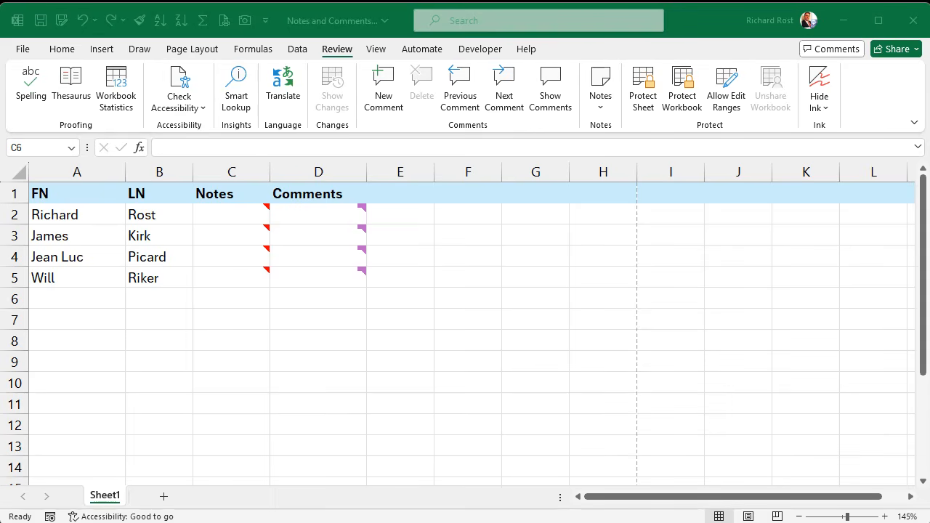
{"action": "left_click", "coordinate": [253, 314]}
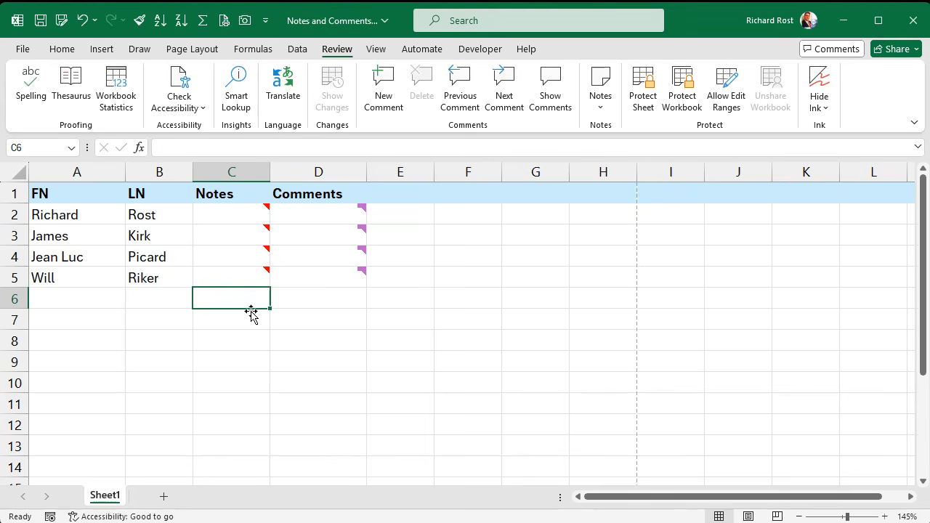
{"action": "left_click", "coordinate": [225, 222]}
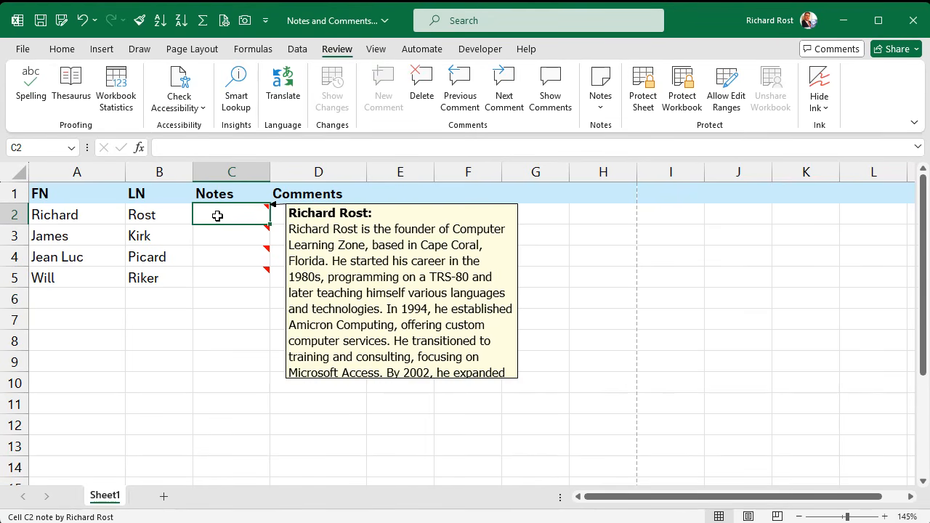
{"action": "mouse_move", "coordinate": [239, 212]}
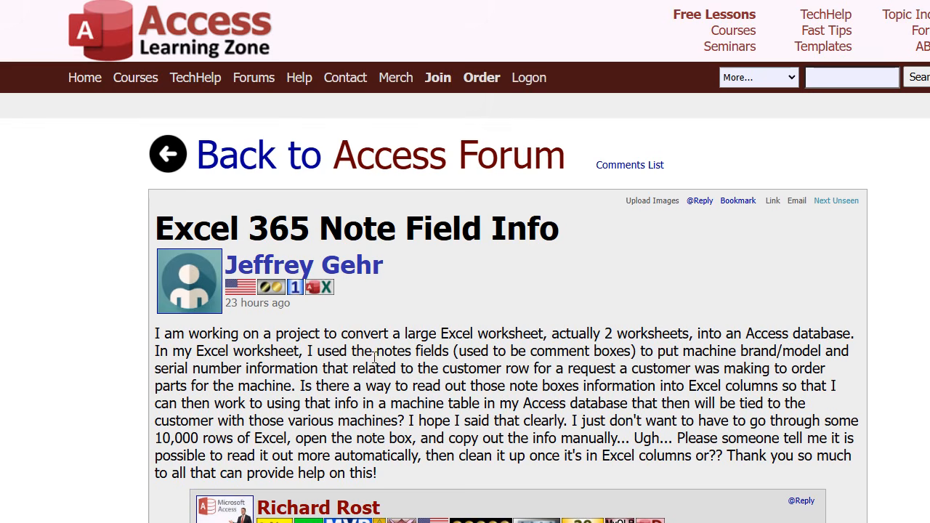
Step: In the Access Forum post "Excel 365 Note Field Info", review the passage about notes fields that used to be comment boxes
{"action": "left_click_drag", "start_coordinate": [374, 353], "coordinate": [658, 352]}
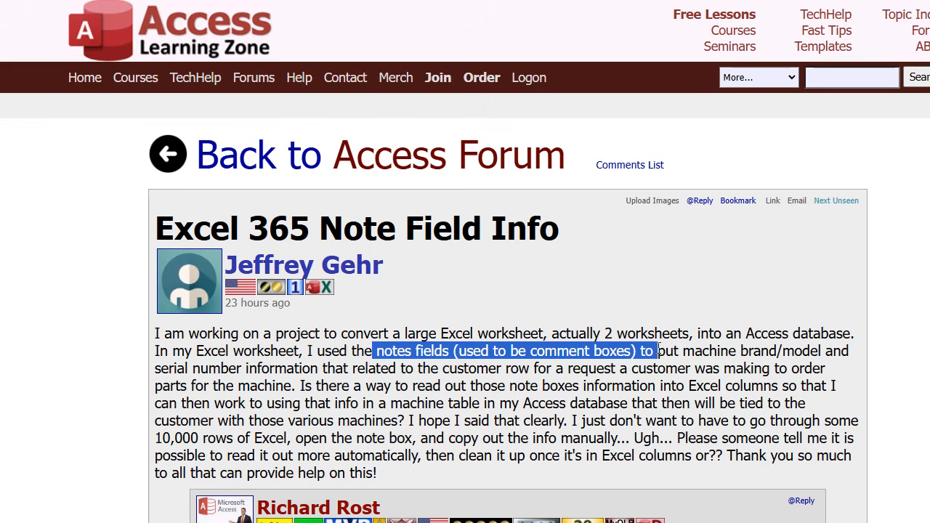
{"action": "left_click", "coordinate": [662, 384]}
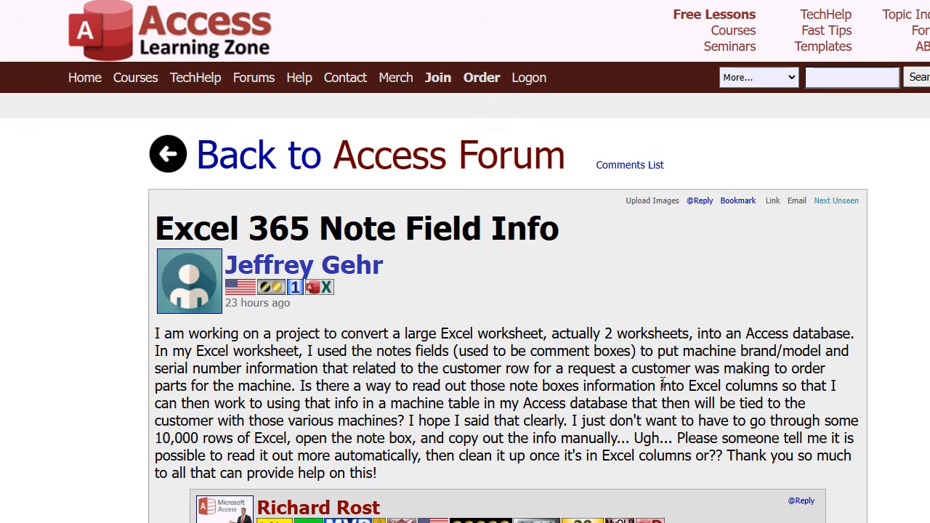